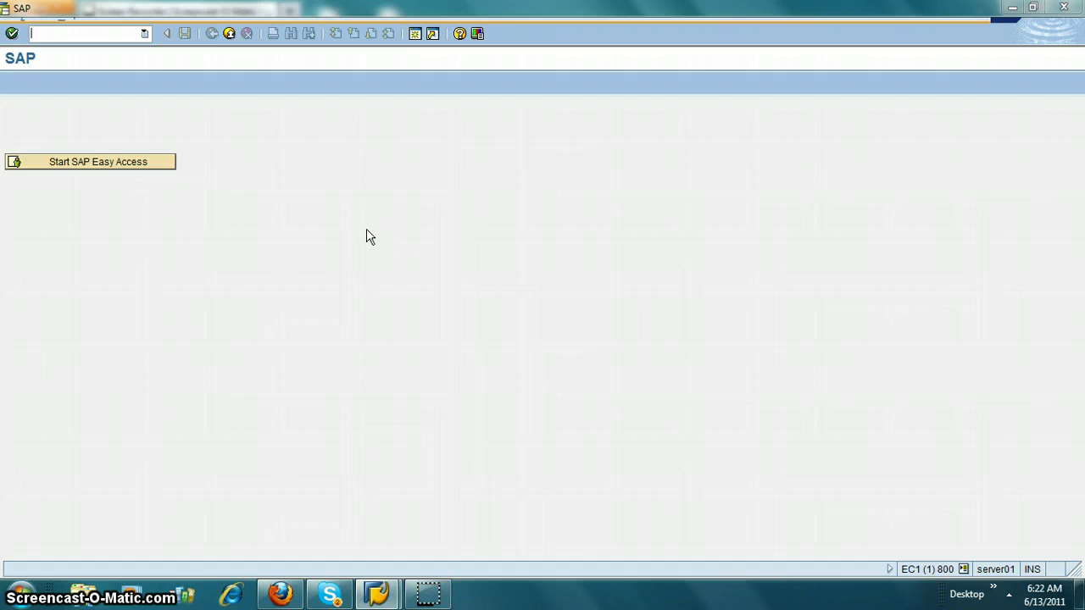
Open transaction SU01, change the user ID to TESTUSR110 and start creating it
text(01)
key(Return)
click(258, 212)
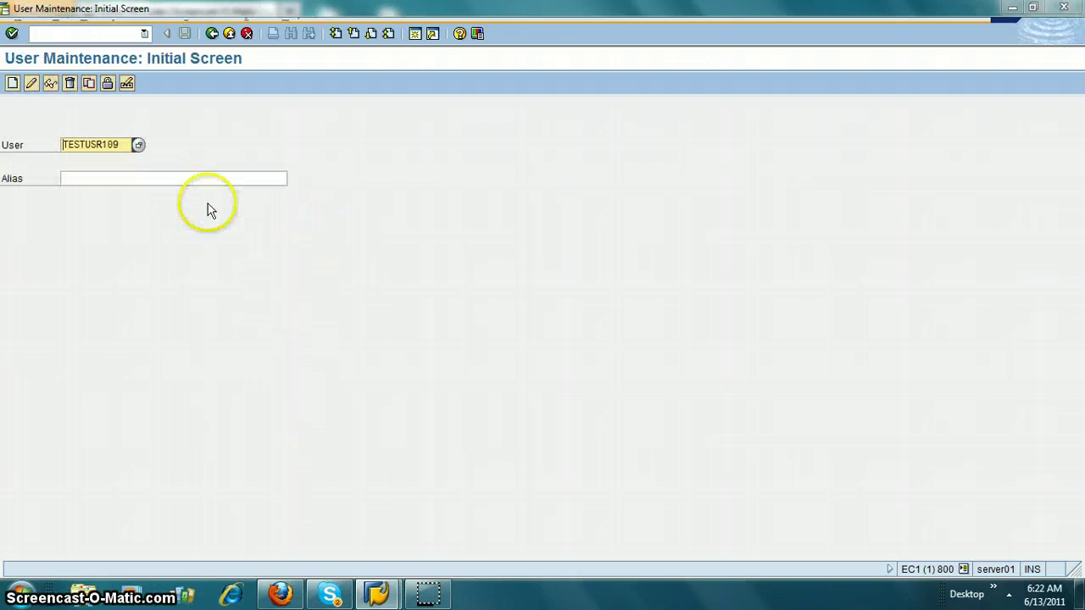
click(126, 148)
key(BackSpace)
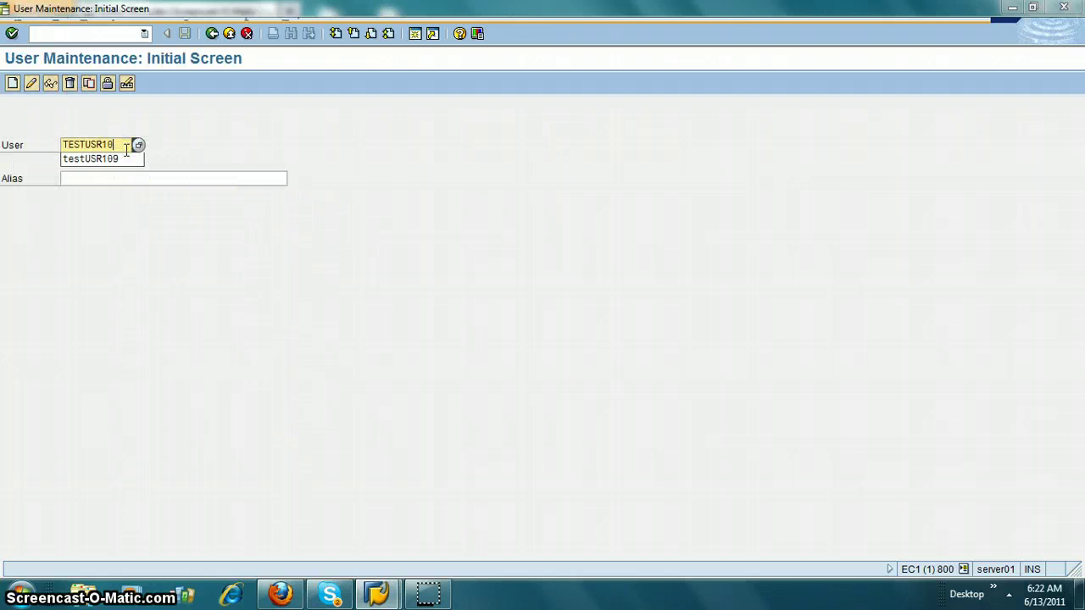
text(11)
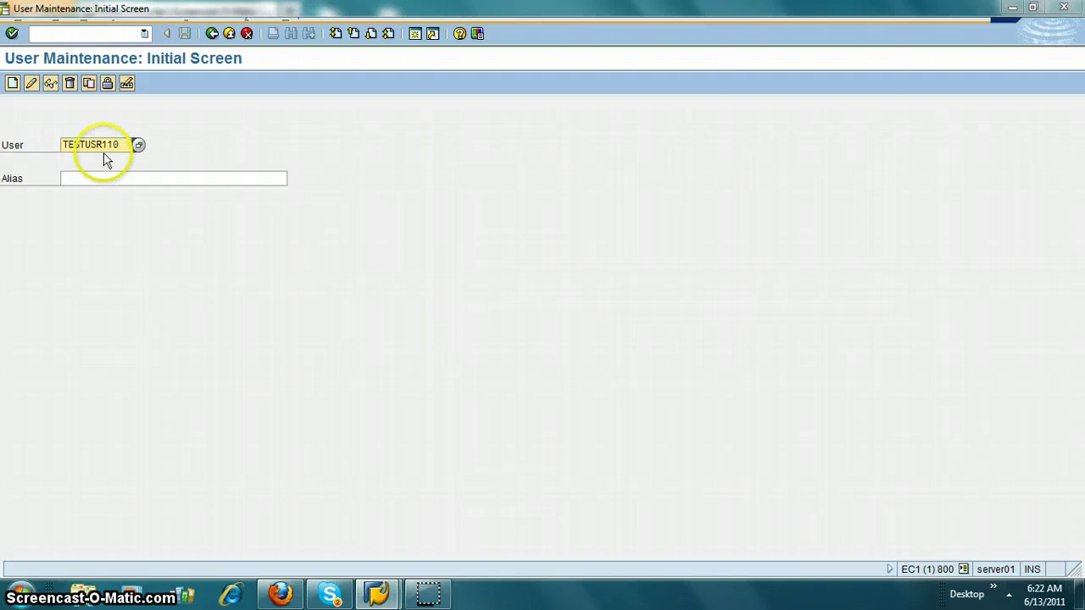
click(14, 85)
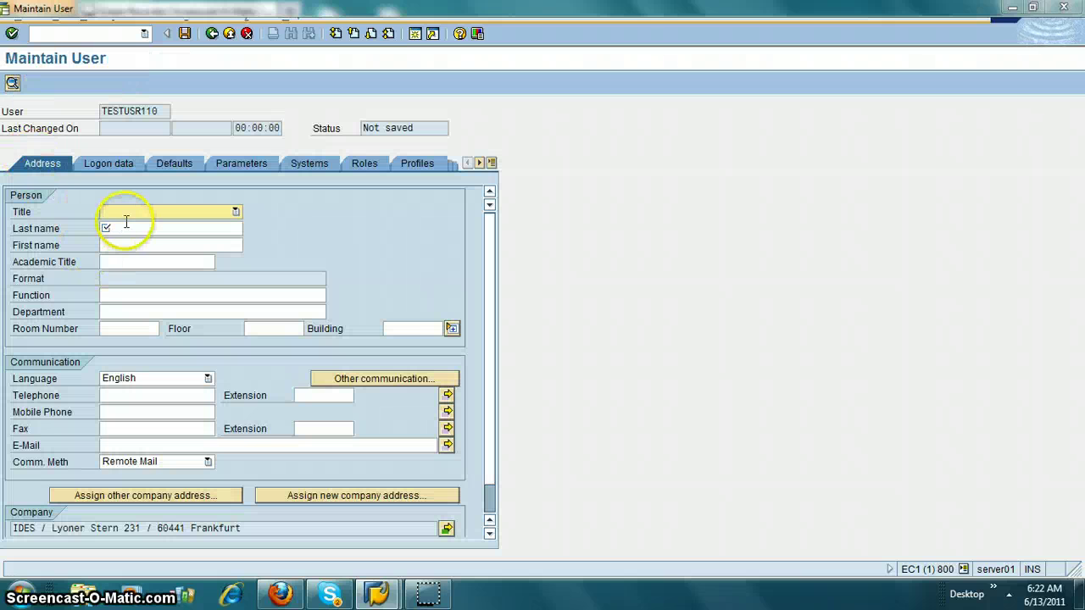
Enter last name Test and first name User on the Address tab
click(127, 223)
text(Test)
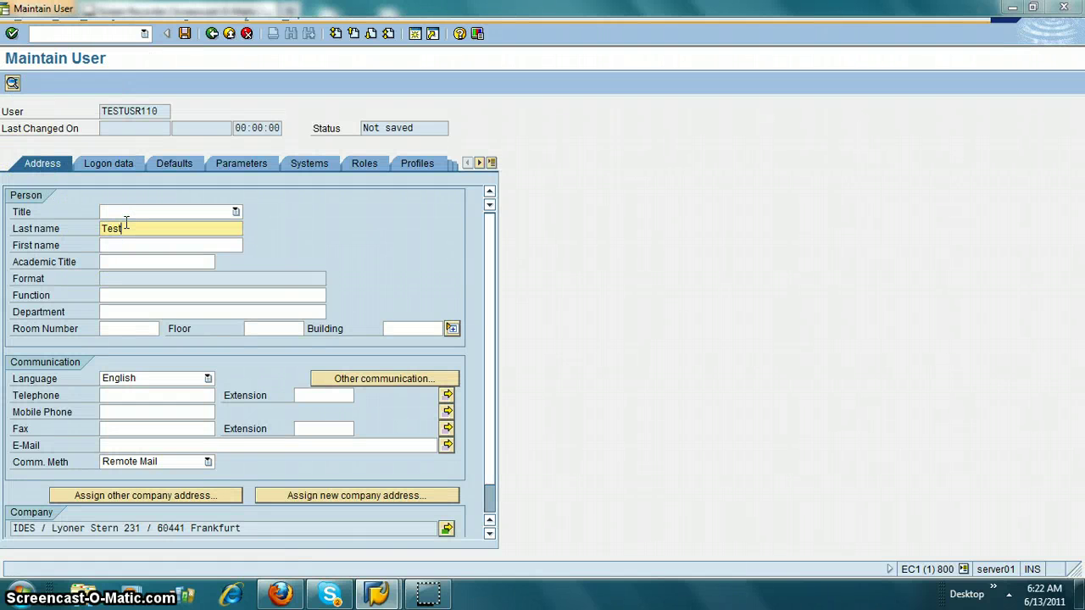
key(Tab)
text(User)
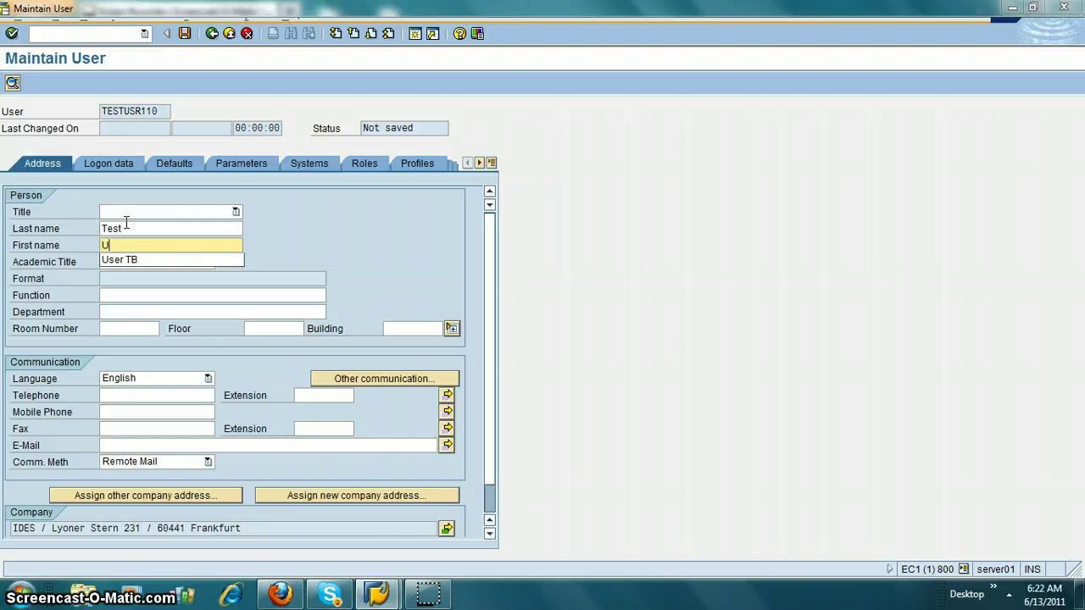
Enter the initial password and repeat it on the Logon data tab
click(116, 161)
click(155, 264)
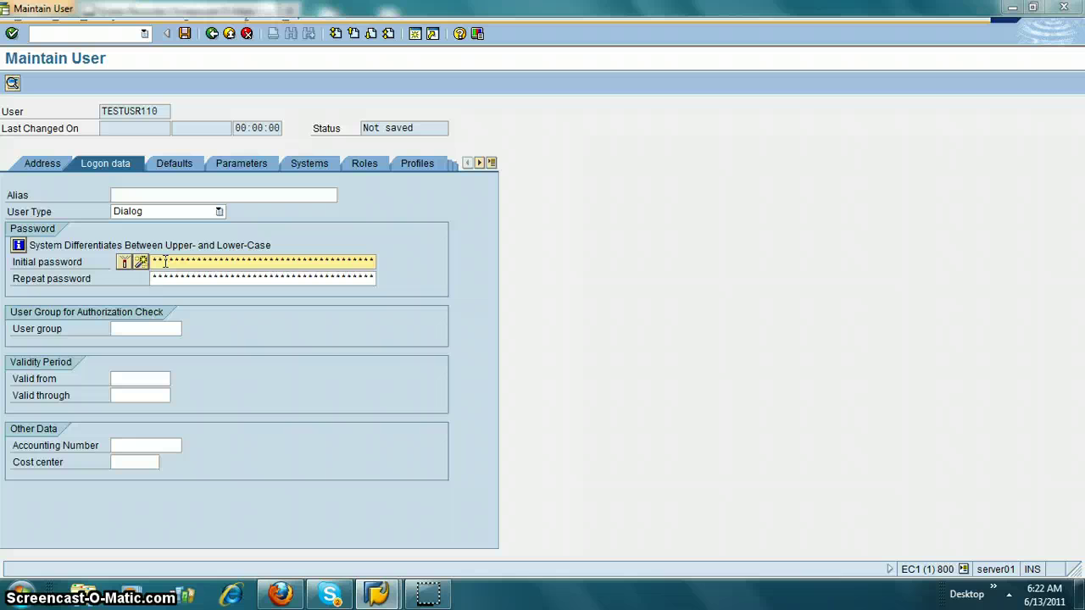
key(Tab)
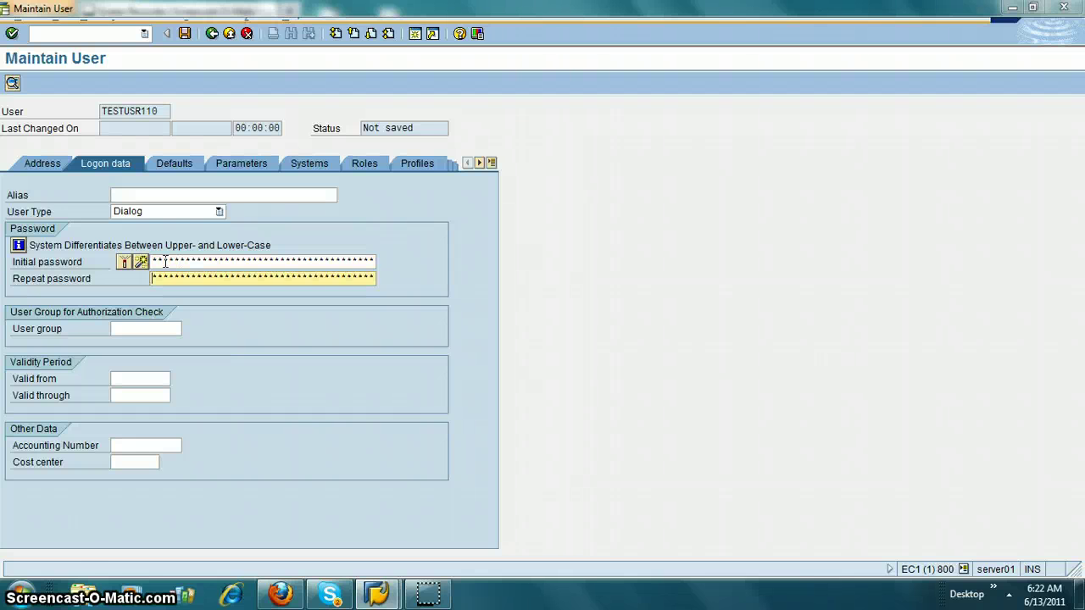
Pick WMS from the receiving-system list on the Systems tab and confirm
click(310, 165)
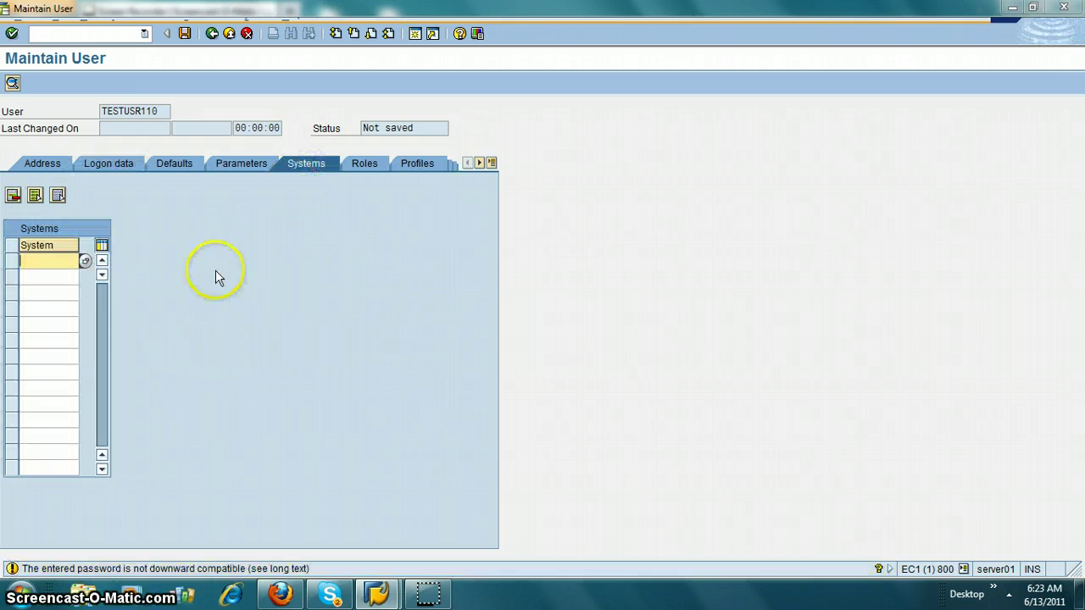
click(85, 261)
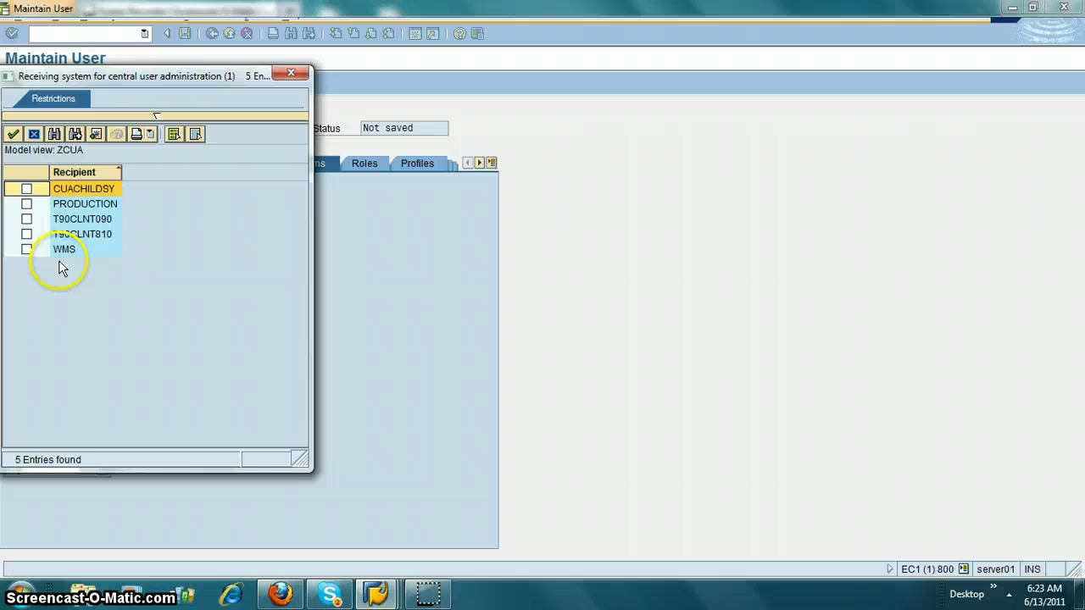
click(27, 250)
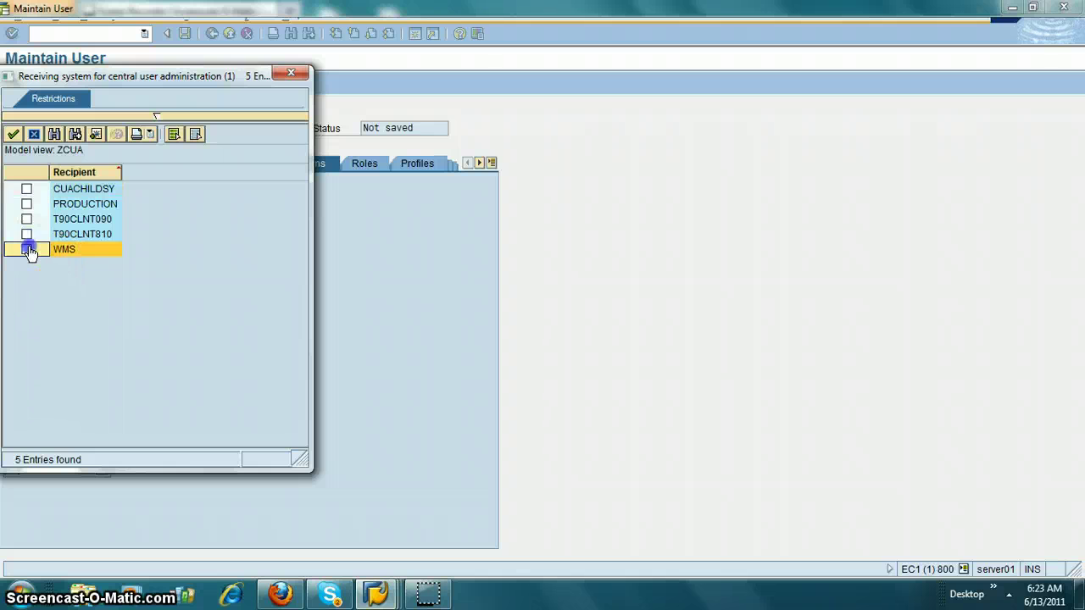
click(12, 134)
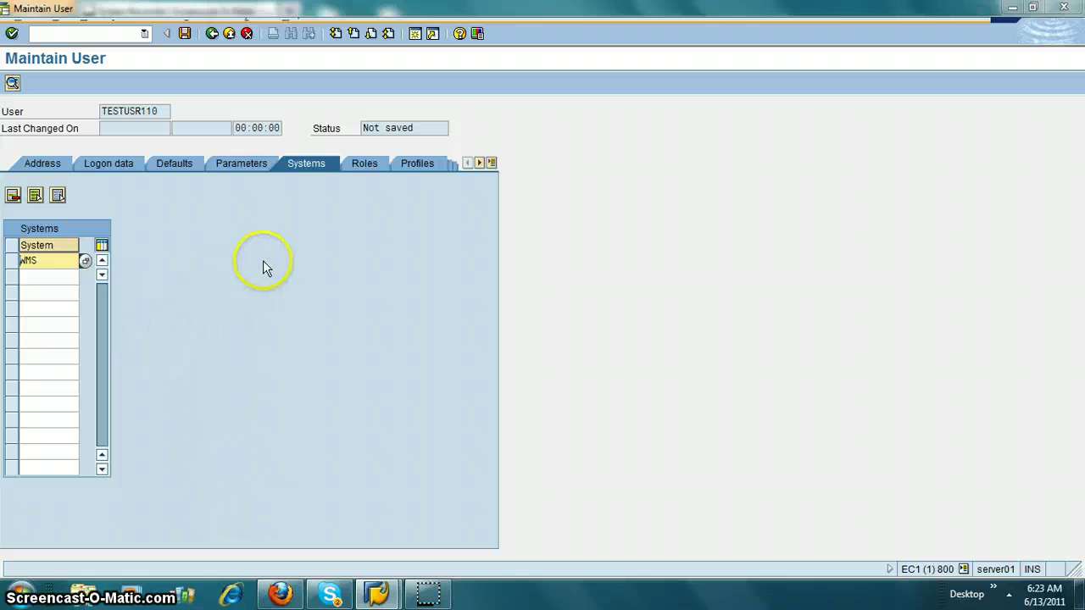
On the Roles tab, enter WMS as the system in a role row
click(360, 164)
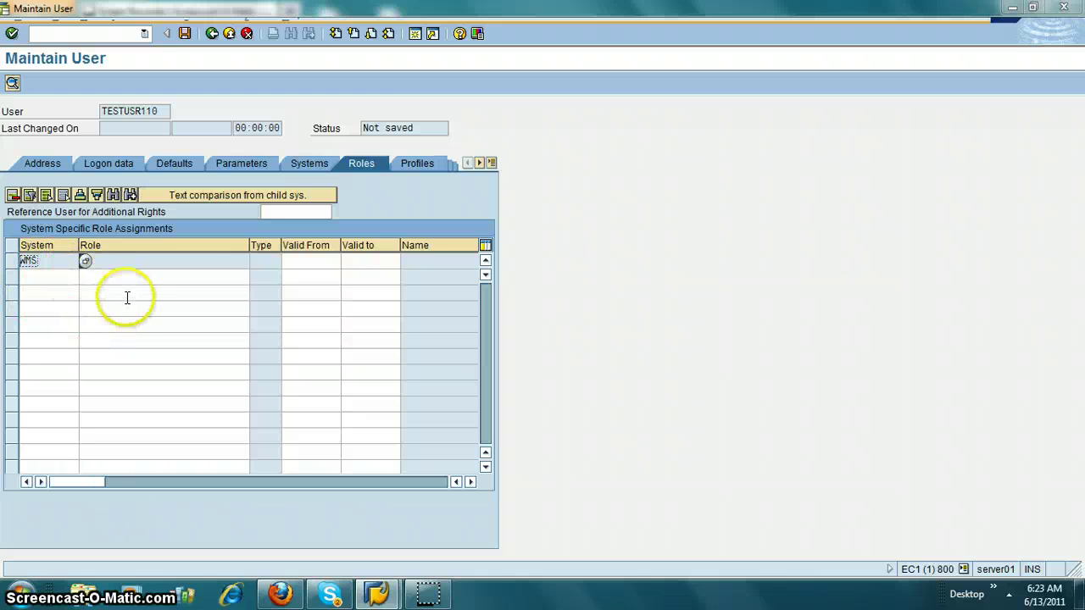
click(68, 274)
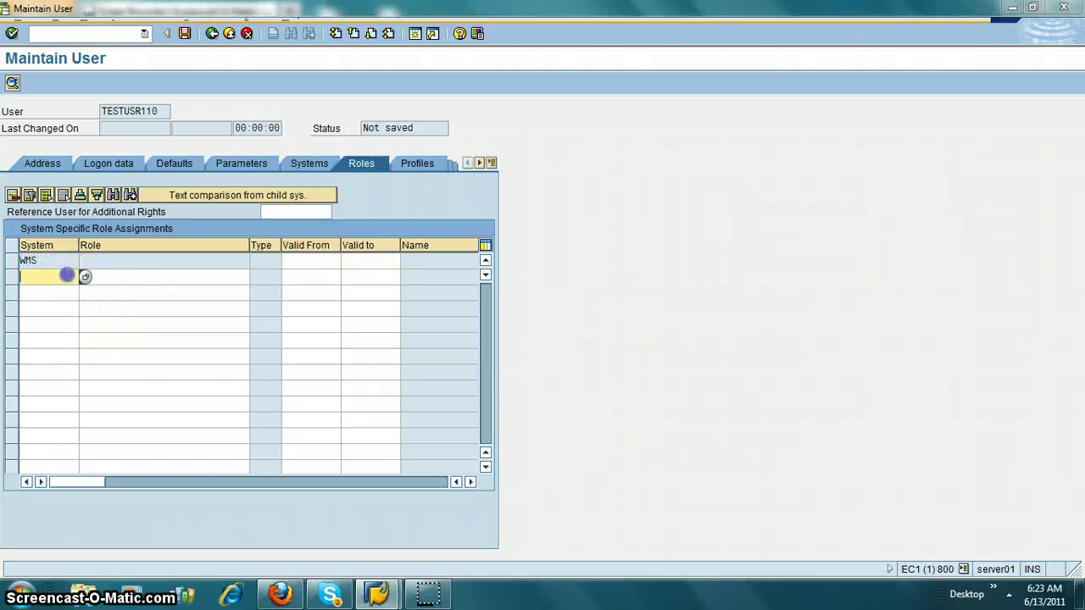
click(85, 278)
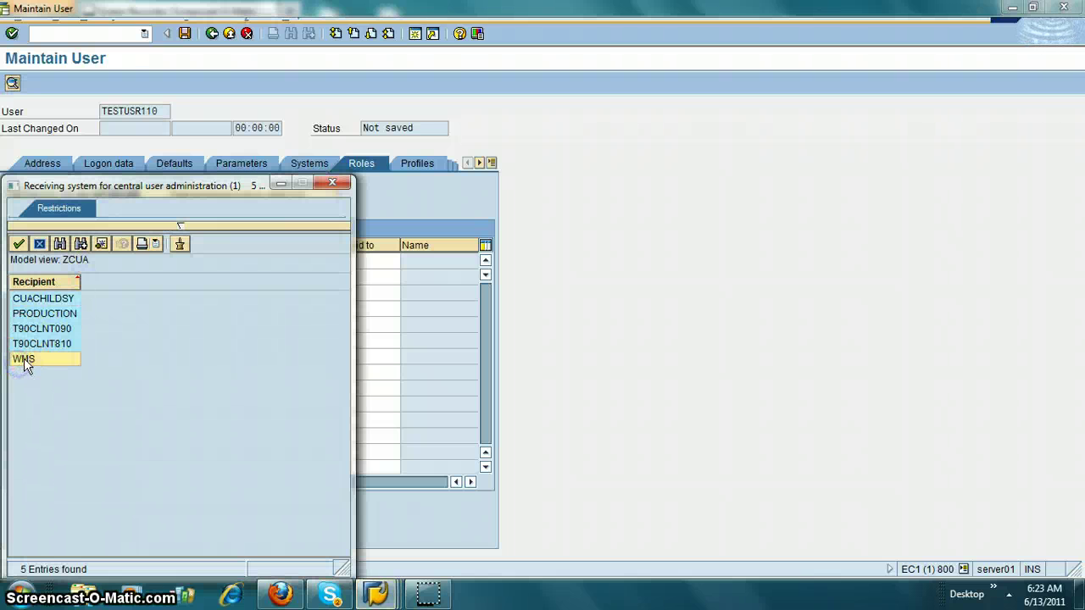
click(25, 359)
click(114, 277)
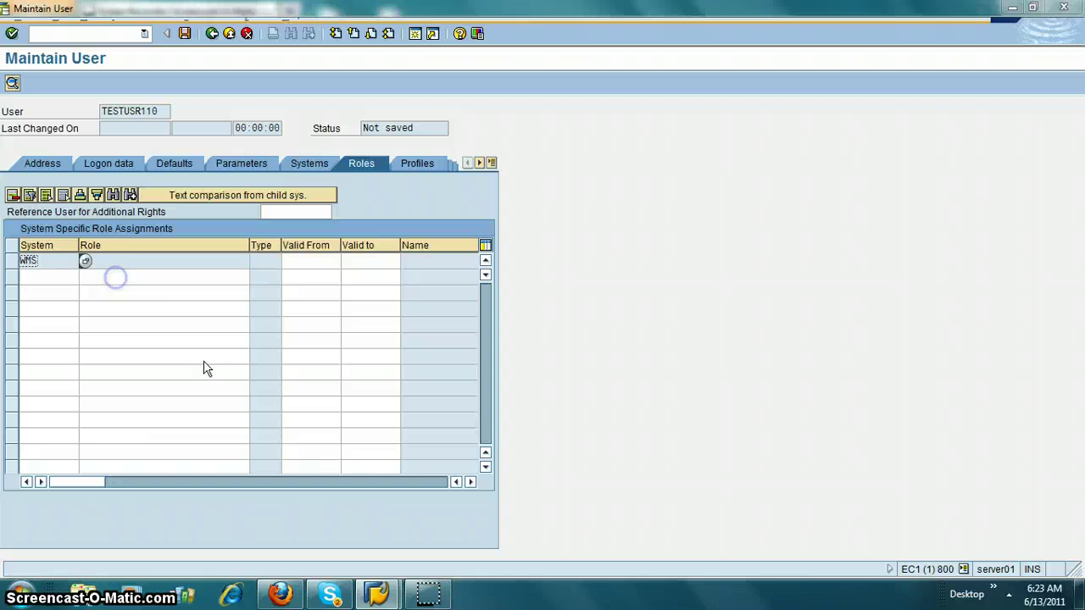
Add WMS to row 2 and open the role lookup with its search restrictions
click(32, 276)
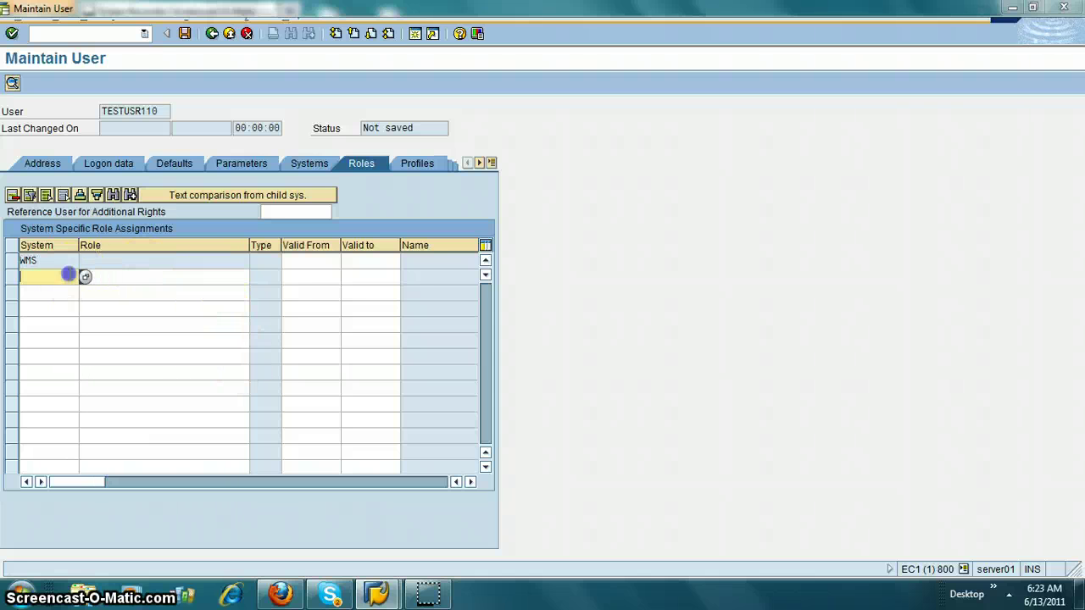
click(69, 274)
click(42, 293)
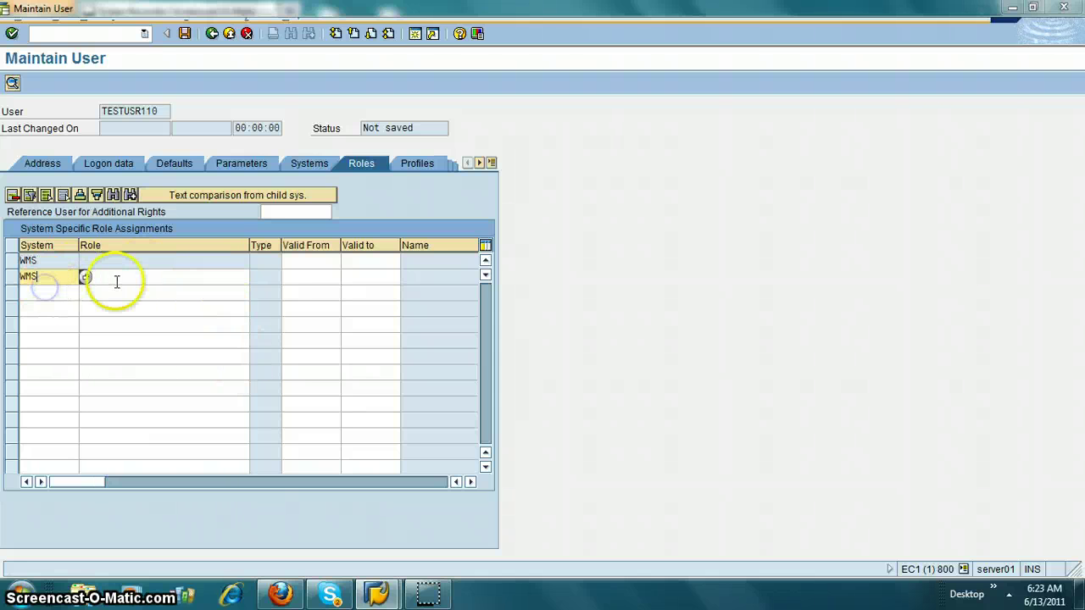
click(123, 276)
click(256, 276)
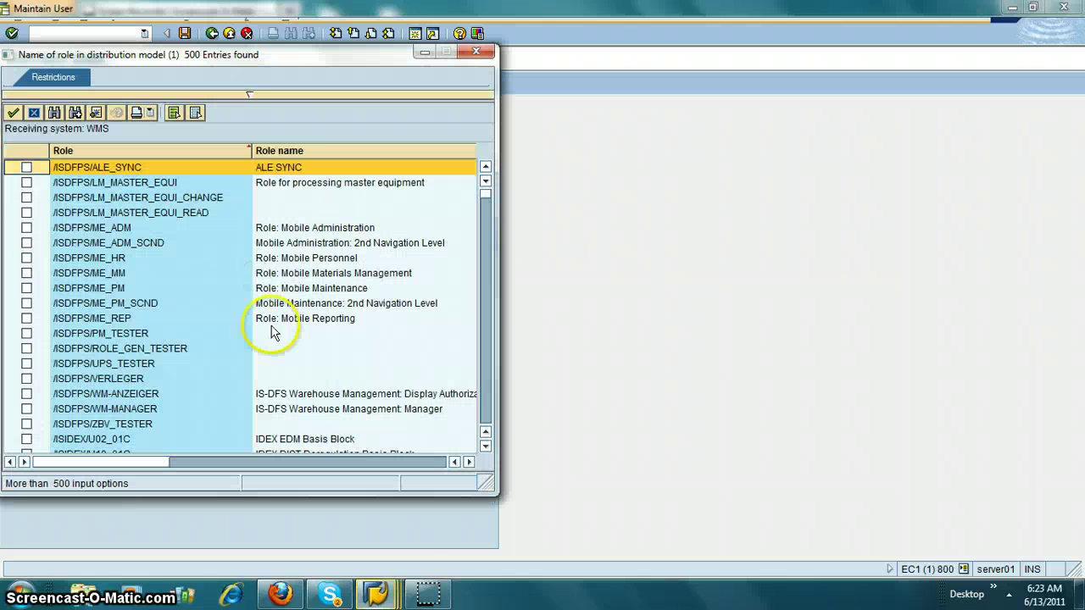
click(250, 95)
click(204, 129)
Filter the WMS role list by Z* and review the five roles offered
text(Z*)
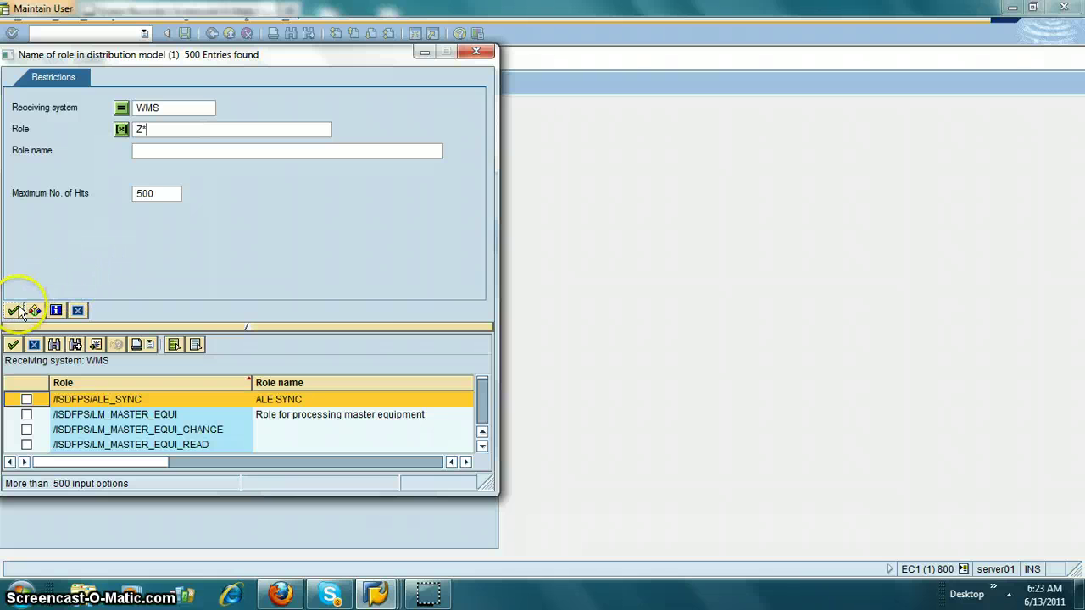
click(13, 310)
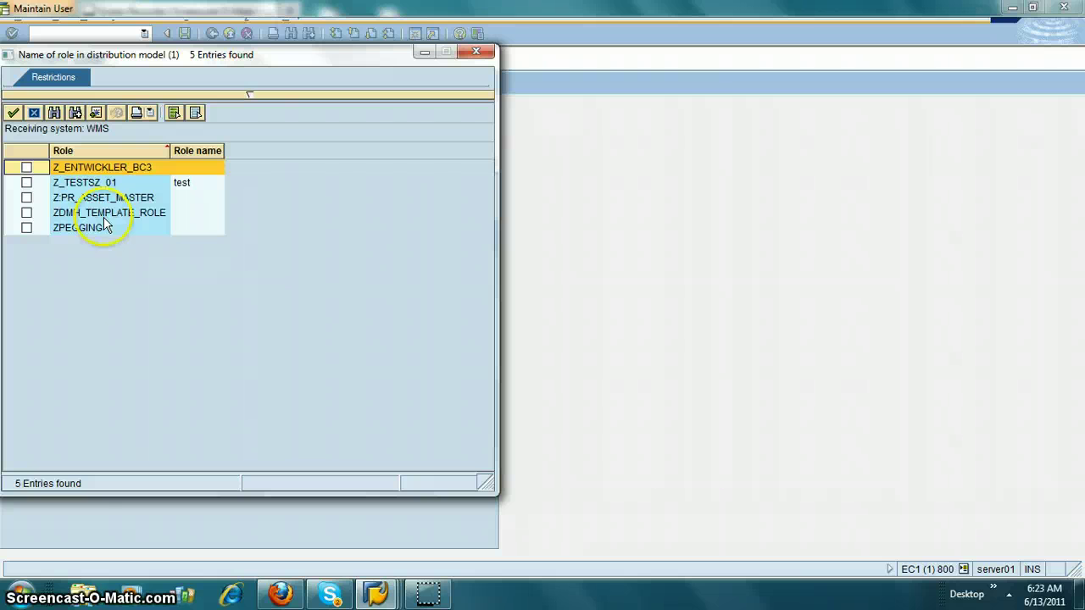
click(178, 363)
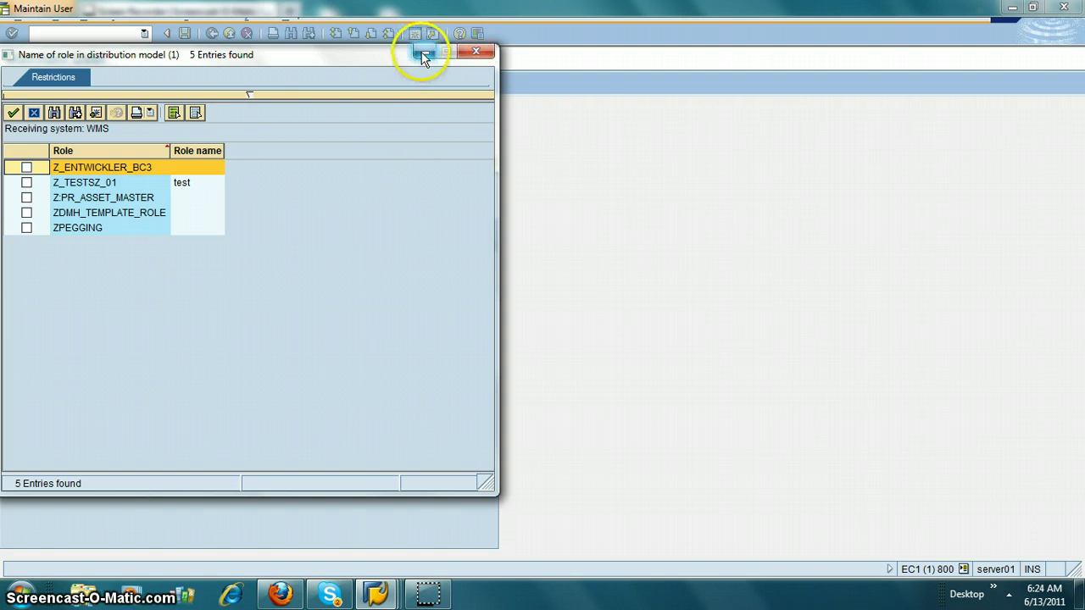
click(473, 56)
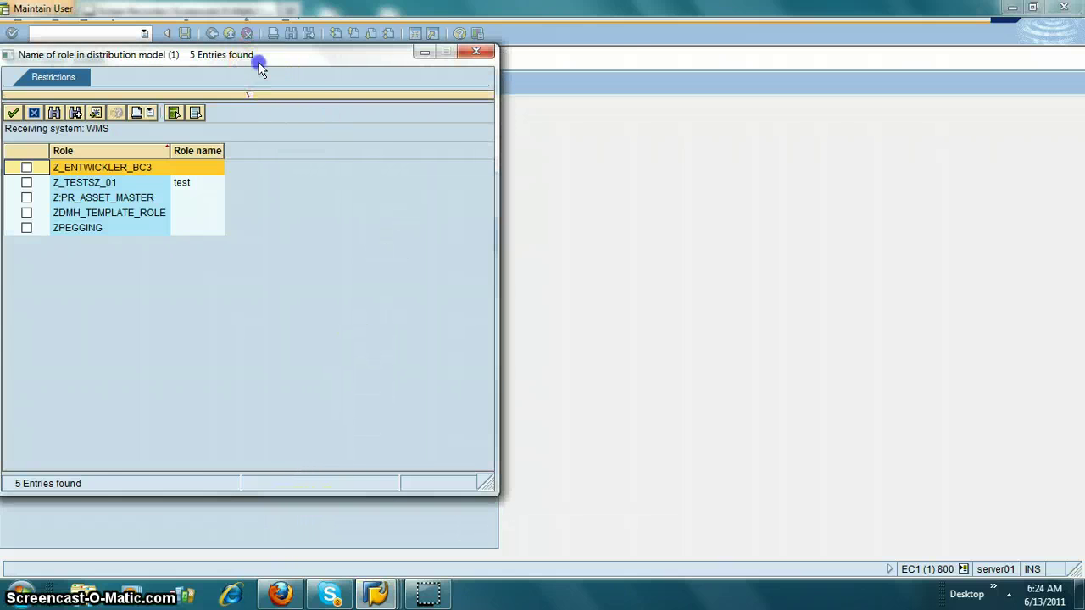
Close the role list without selecting a role, then start the child-system text comparison
drag(261, 58, 426, 95)
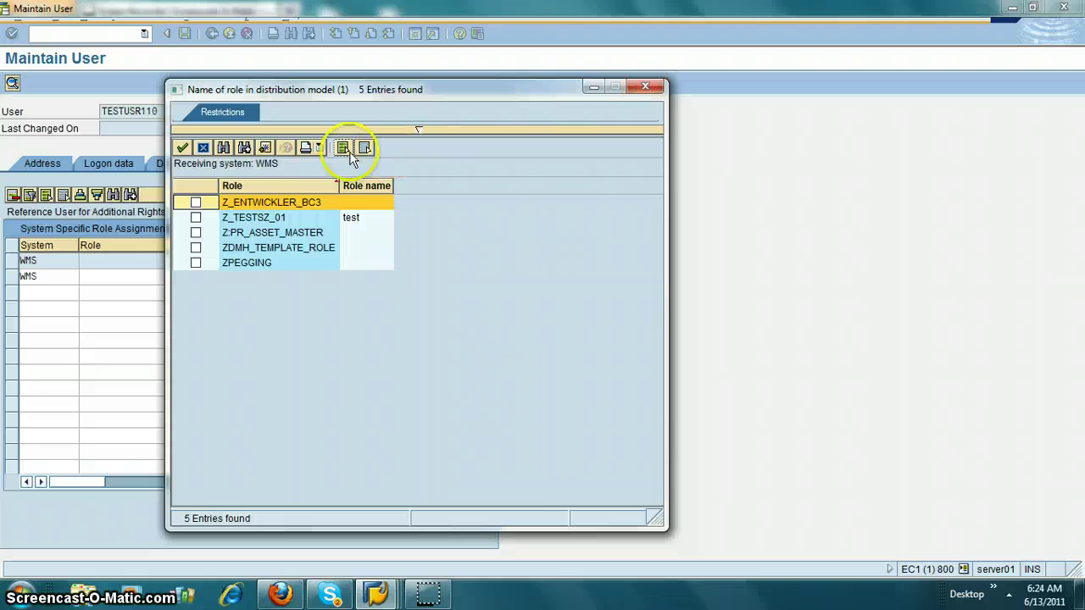
click(203, 147)
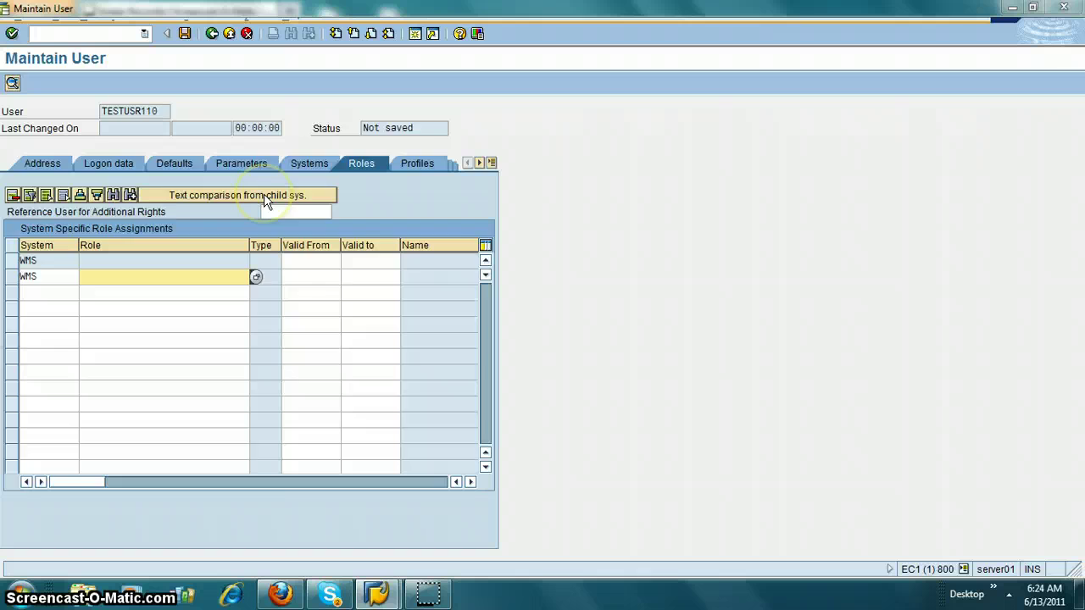
click(263, 195)
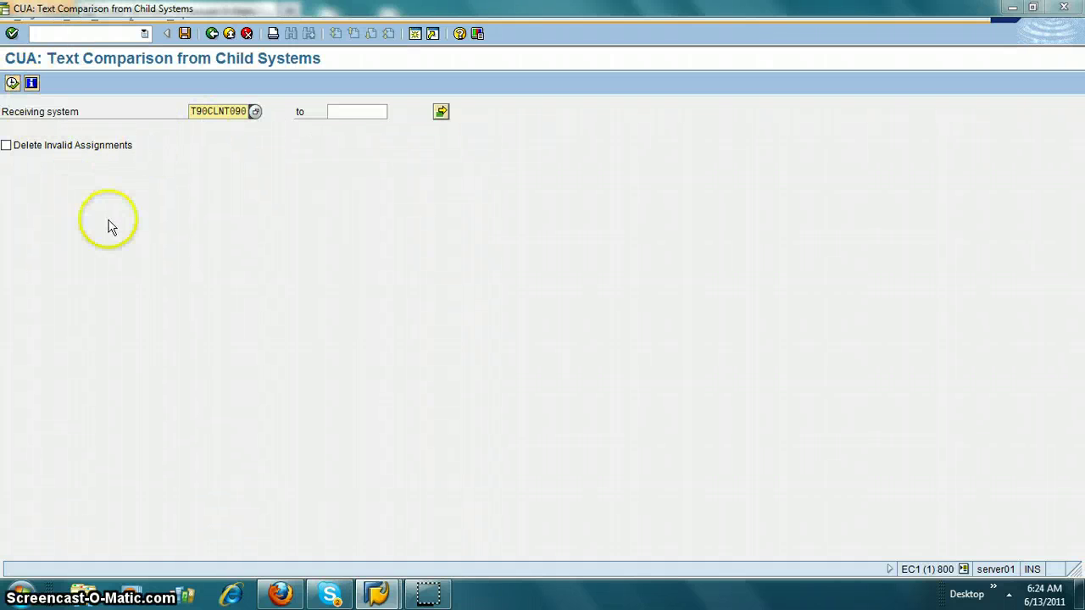
Execute the text comparison for receiving system T90CLNT090
click(13, 82)
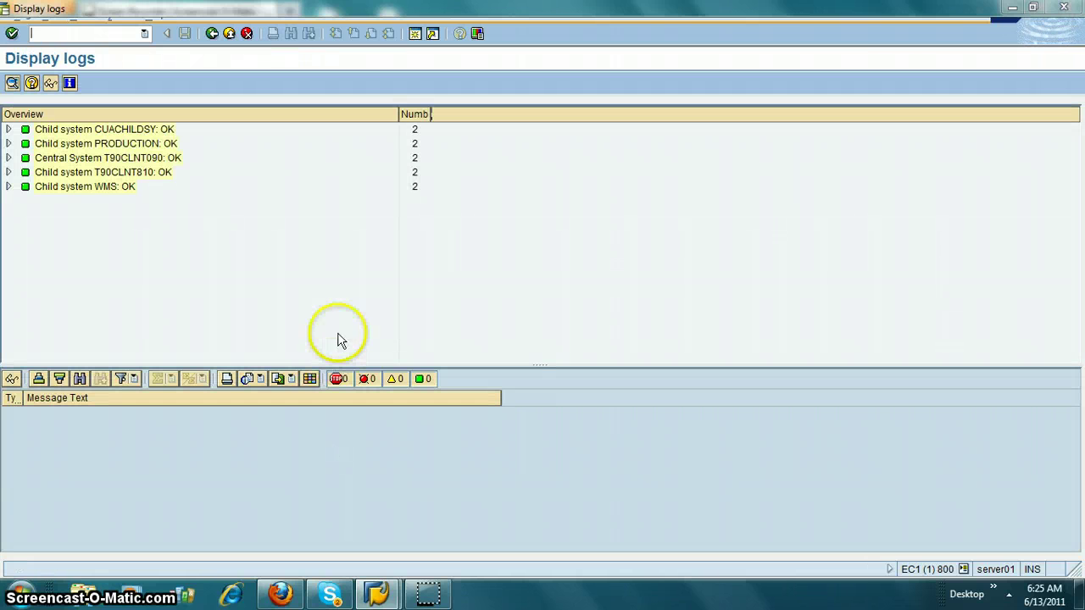
Return from the logs to the Roles tab and enter WMS as row 2's system
click(212, 36)
click(213, 35)
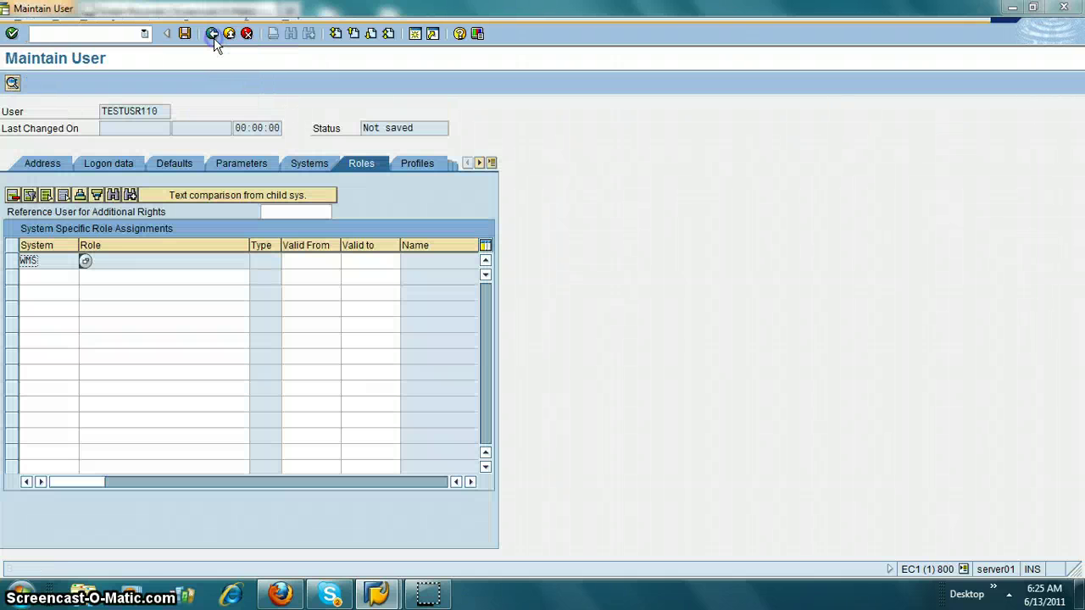
click(51, 284)
text(W)
click(47, 291)
click(139, 277)
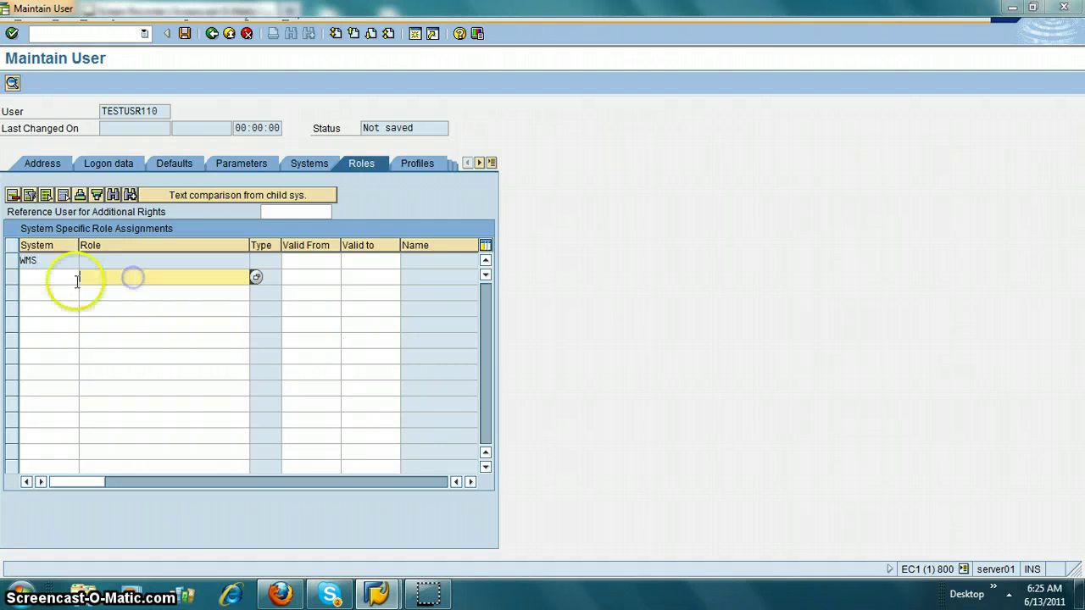
click(80, 279)
click(77, 283)
drag(58, 296, 33, 288)
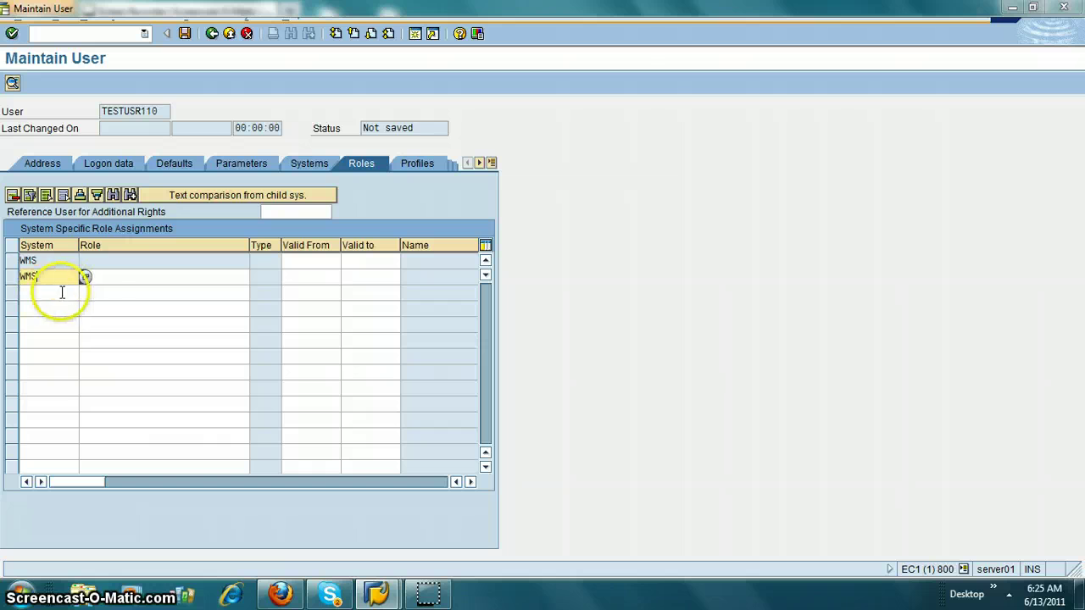
Assign role Z:PR_ASSET_MASTER in row 2 and save user TESTUSR110
click(106, 274)
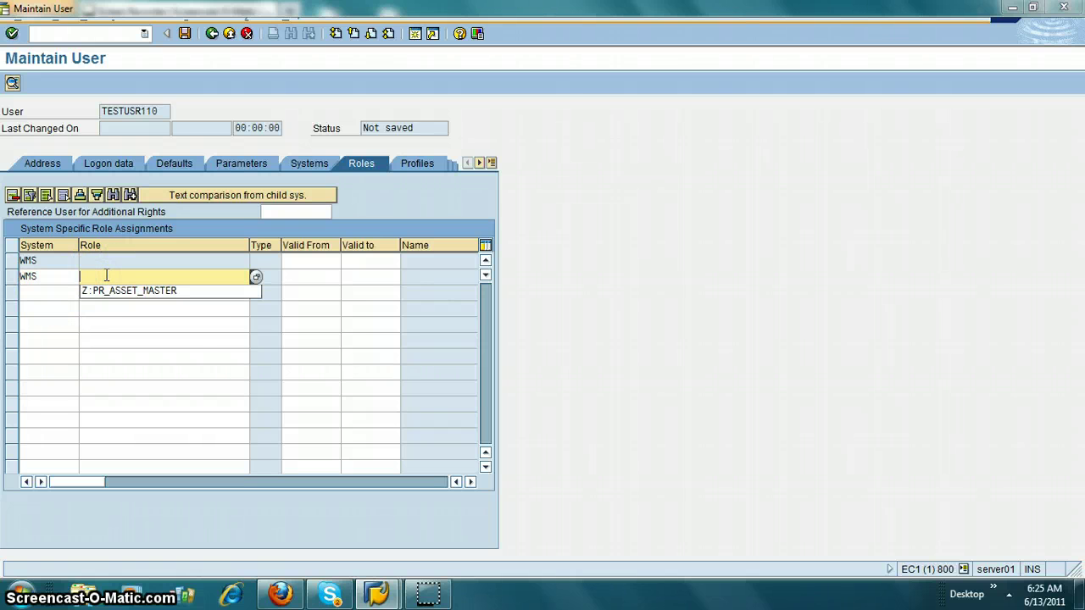
click(107, 290)
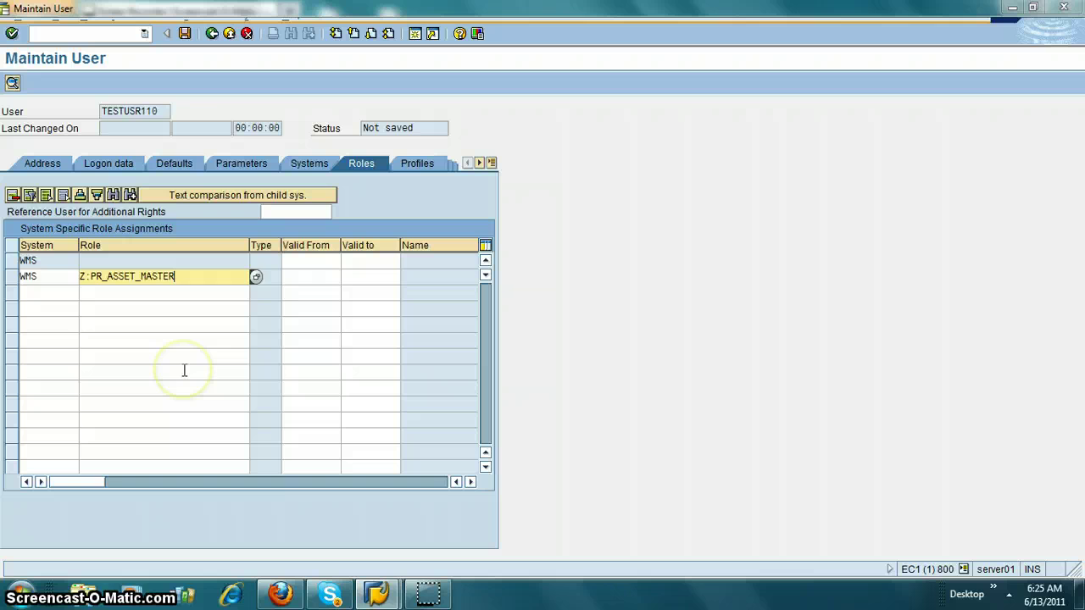
key(Return)
click(184, 40)
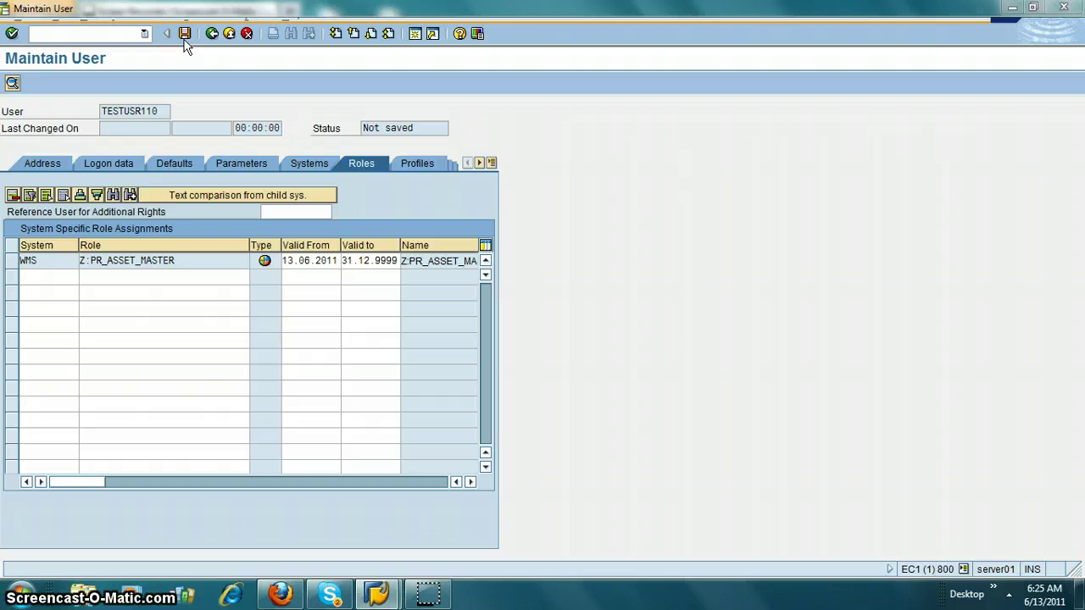
click(204, 93)
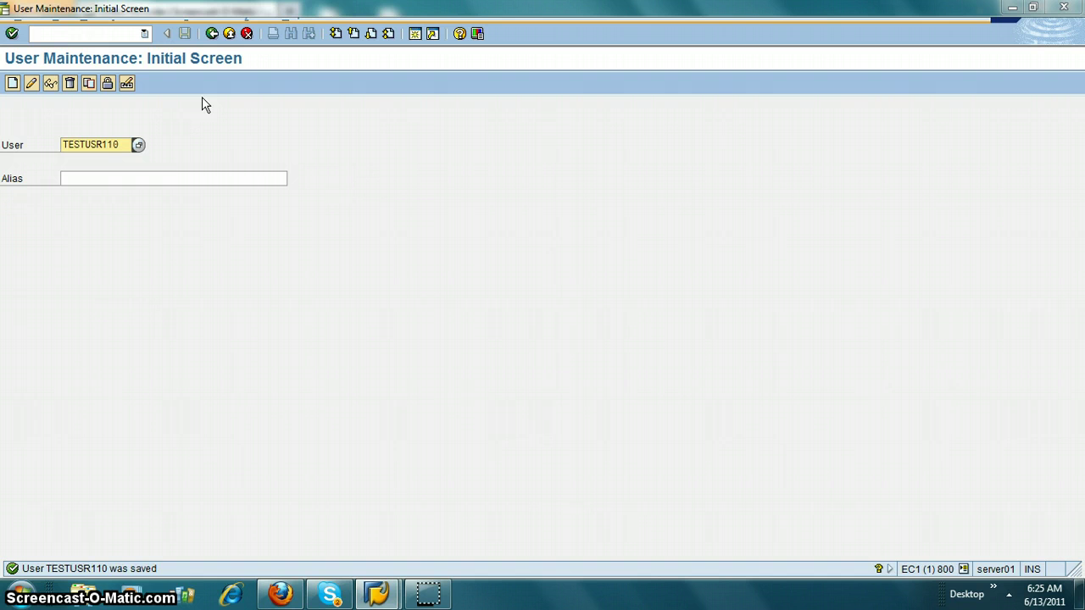
Open the SCUL log display and run it for user TESTUSR110
click(124, 34)
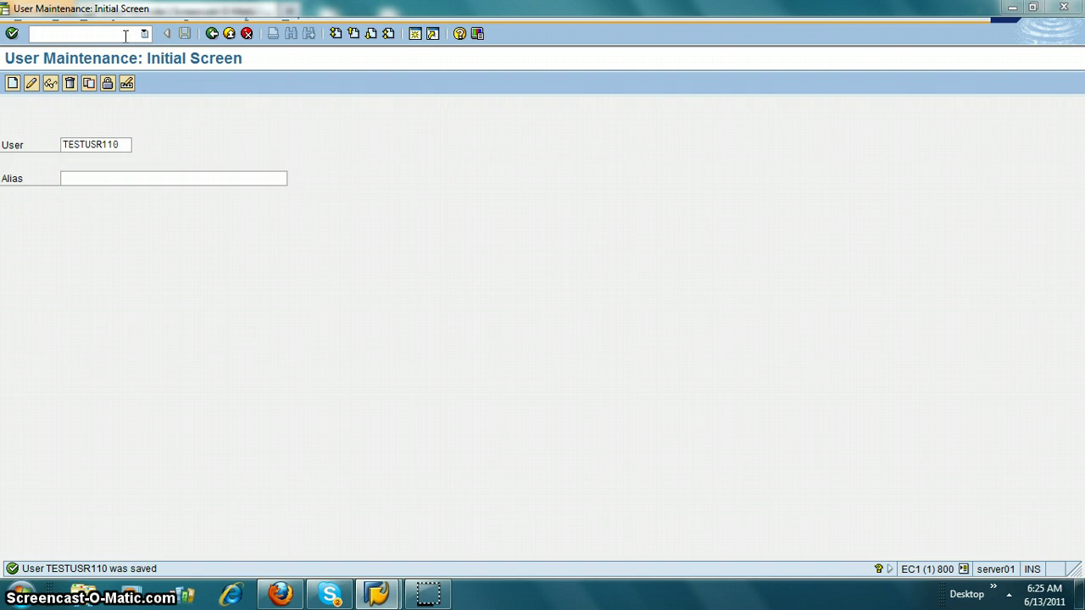
text(/nscul)
key(Return)
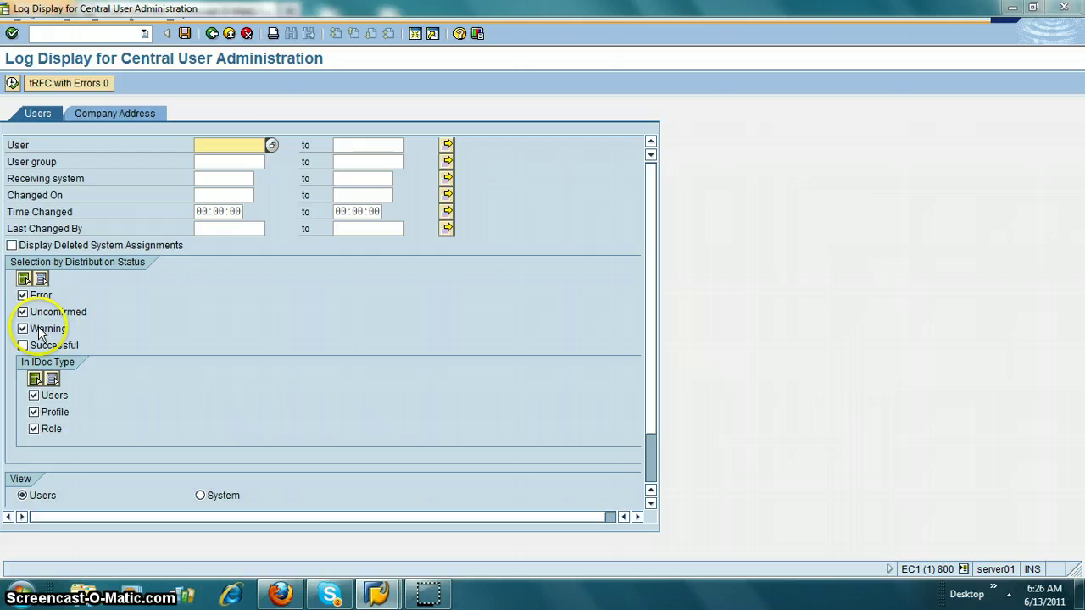
click(235, 144)
click(238, 160)
key(BackSpace)
key(BackSpace)
click(243, 161)
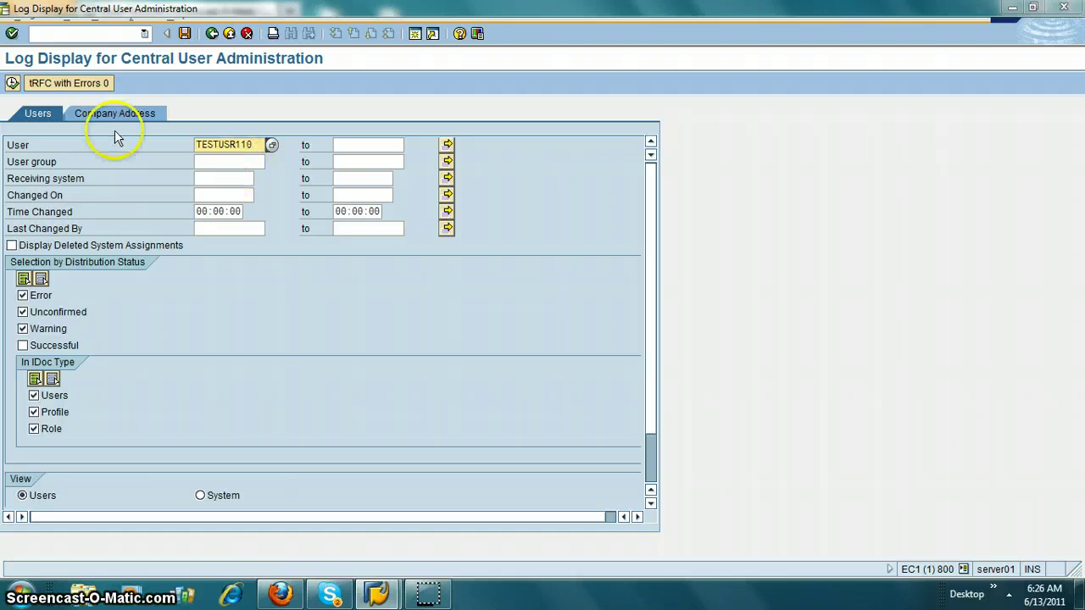
click(12, 82)
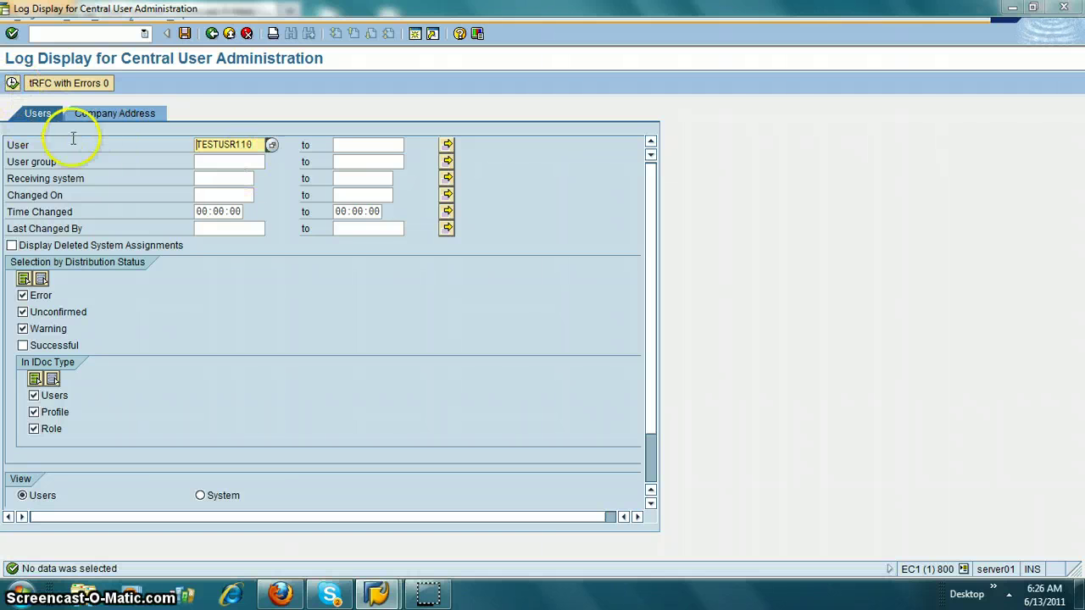
Rerun the log with user filter TESTUSR1* and successful distributions included
click(263, 146)
click(251, 146)
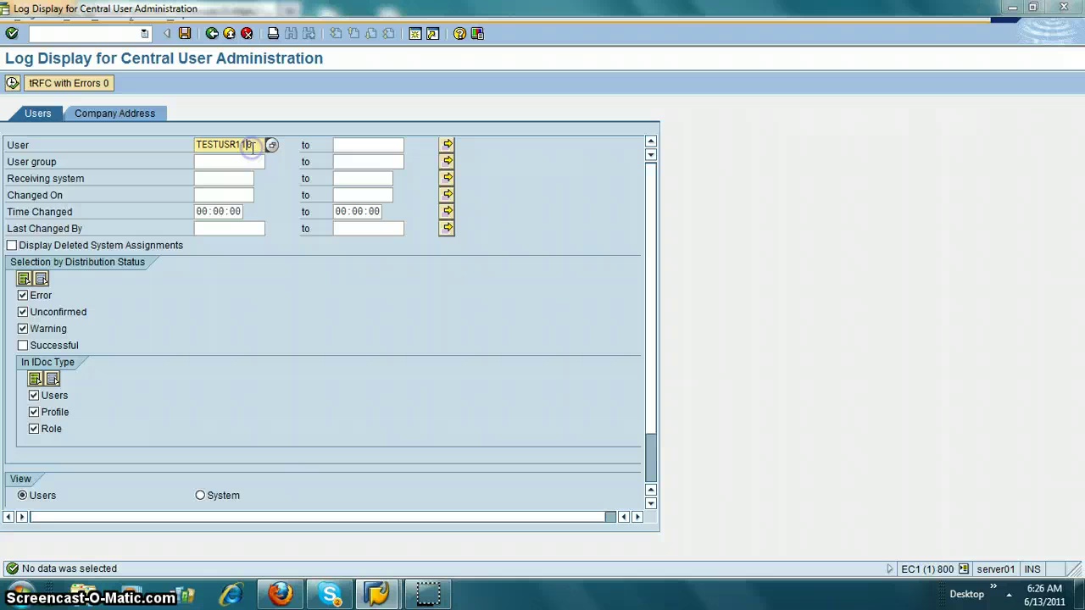
key(BackSpace)
key(BackSpace)
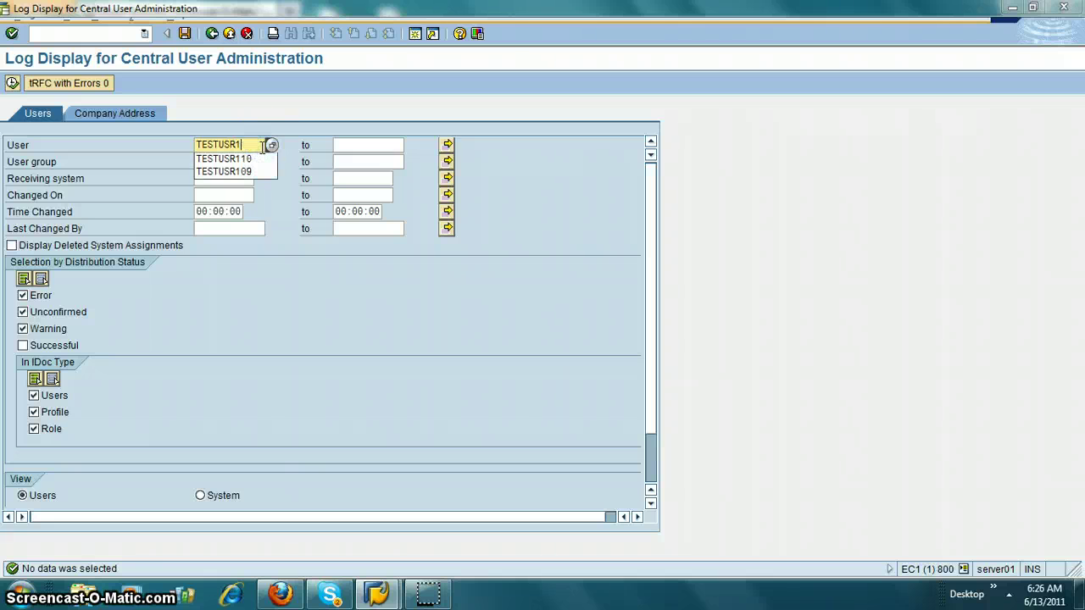
text(*)
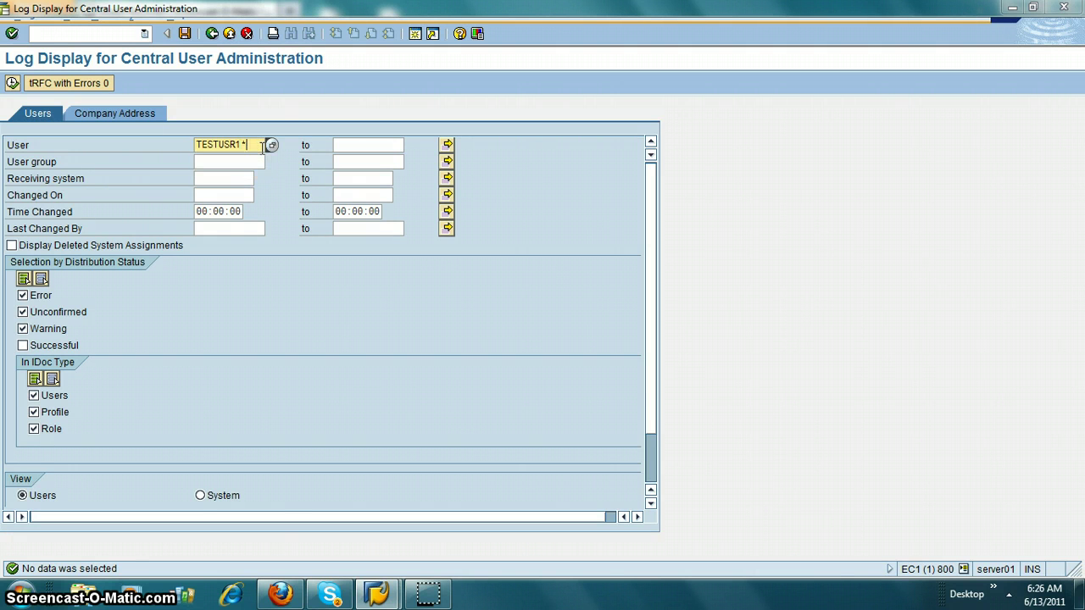
click(12, 82)
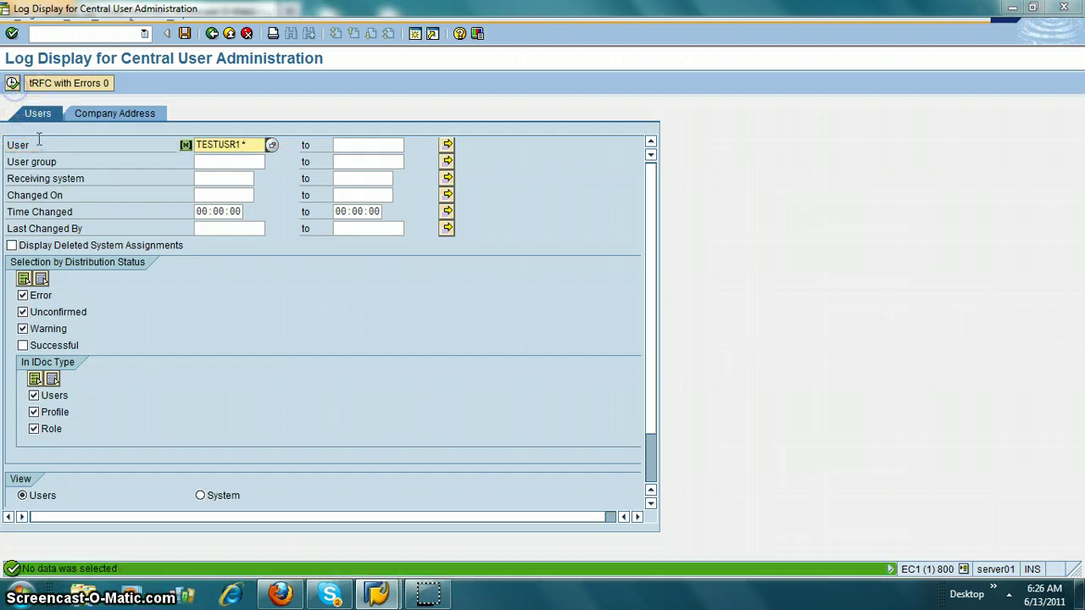
click(24, 346)
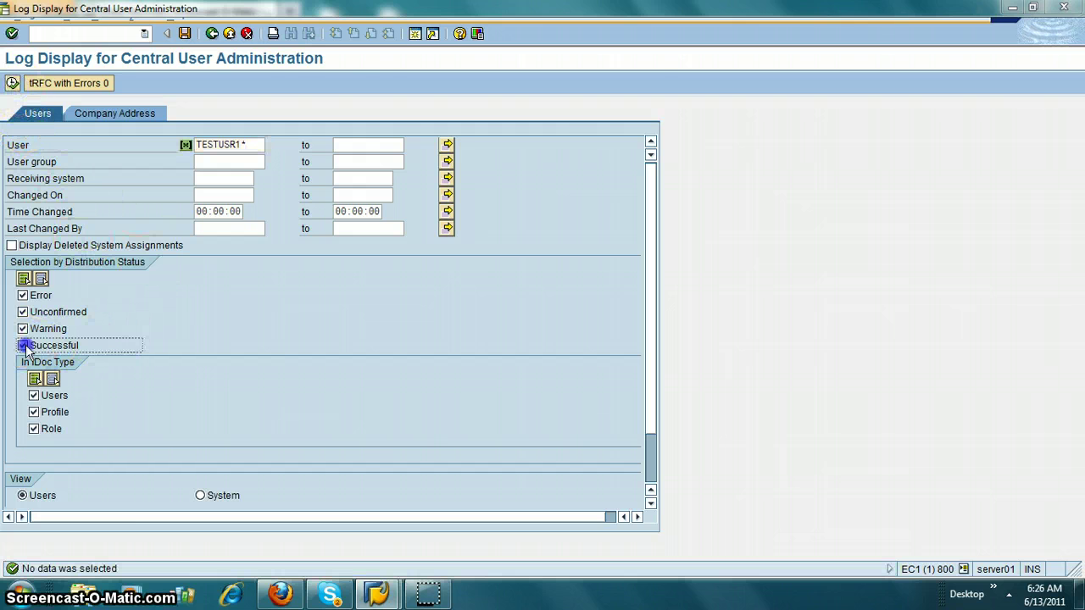
click(12, 82)
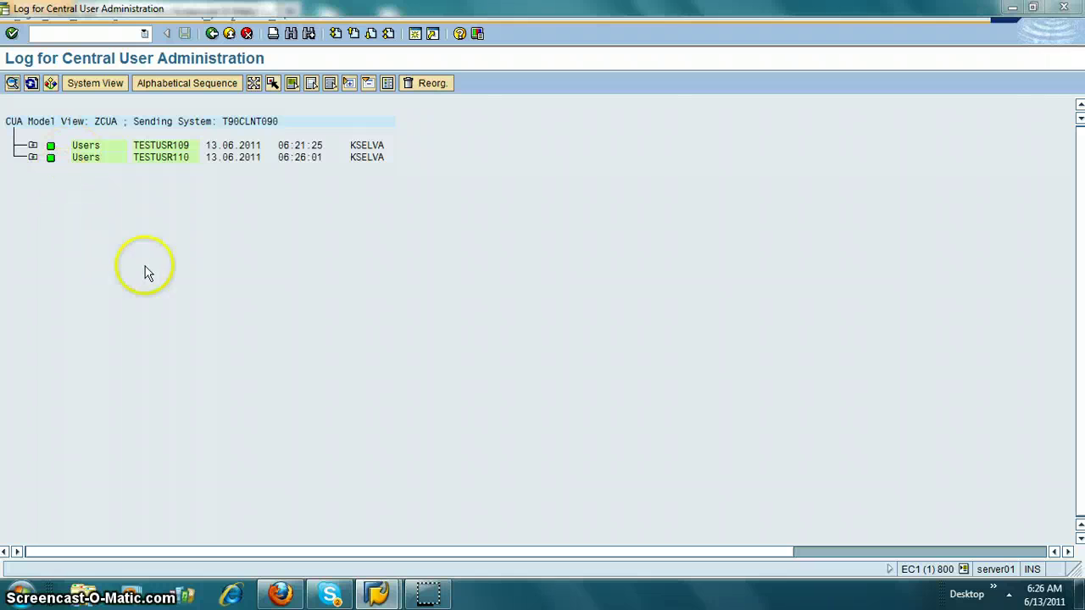
Expand TESTUSR110 and its WMS recipient node, then display the status legend
click(32, 157)
click(54, 181)
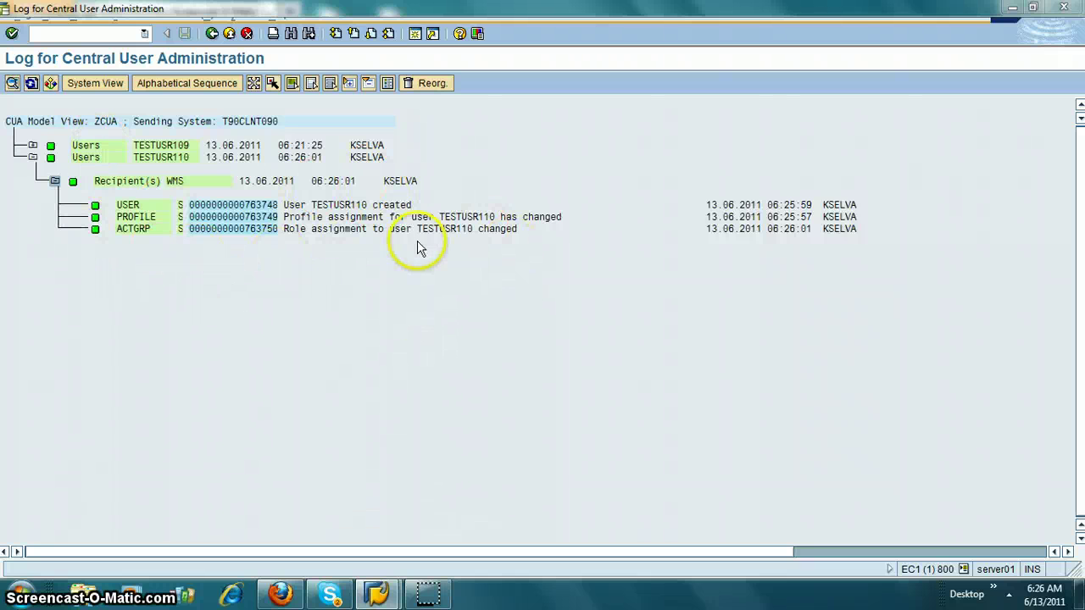
click(388, 84)
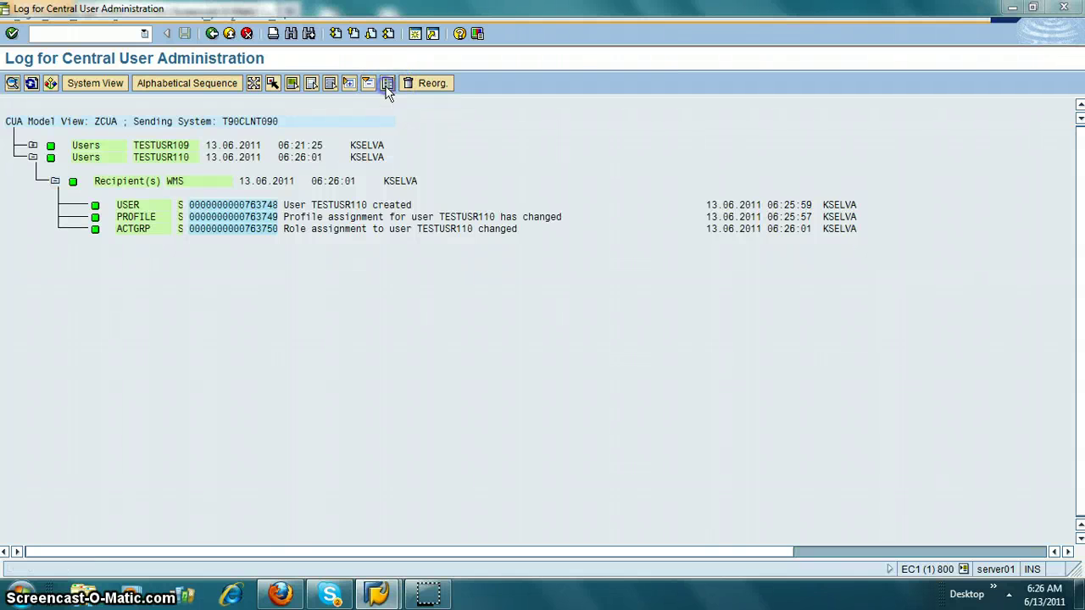